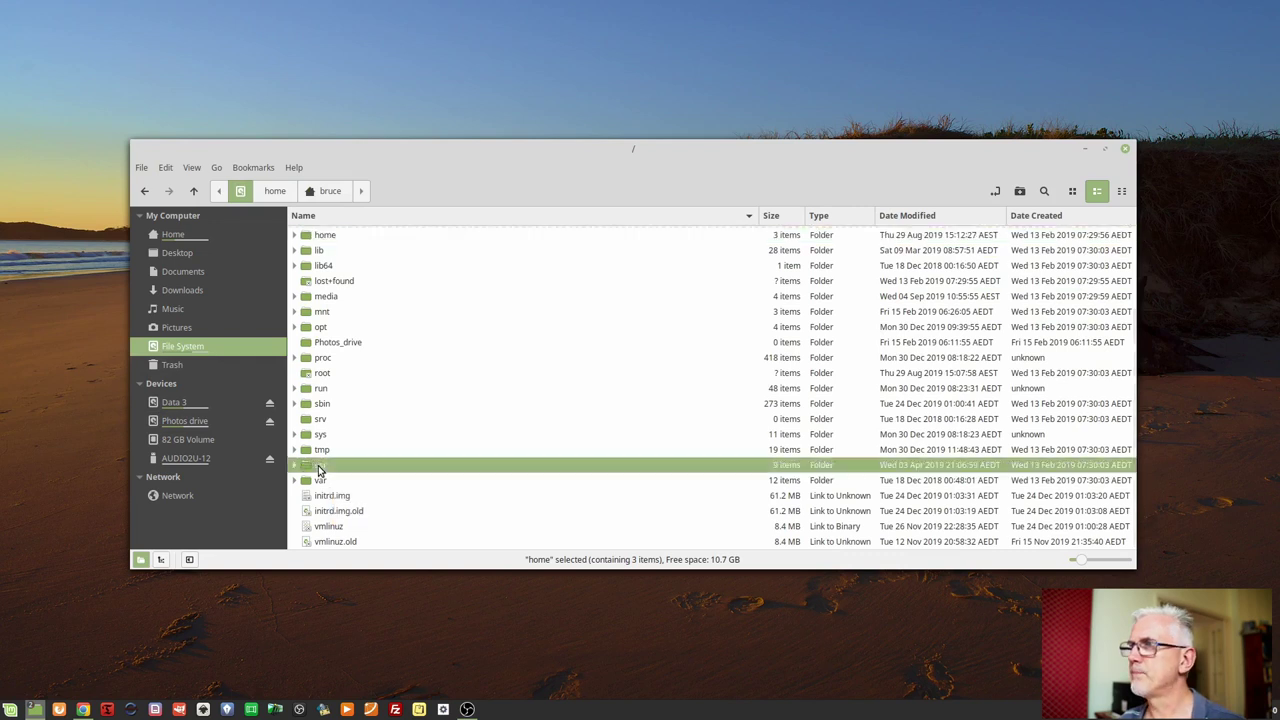
Step: Open the share folder inside /usr and look through the application folders it contains
{"action": "double_click", "coordinate": [328, 342]}
{"action": "scroll", "coordinate": [400, 378], "scroll_direction": "down", "scroll_amount": 5}
{"action": "scroll", "coordinate": [400, 383], "scroll_direction": "down", "scroll_amount": 9}
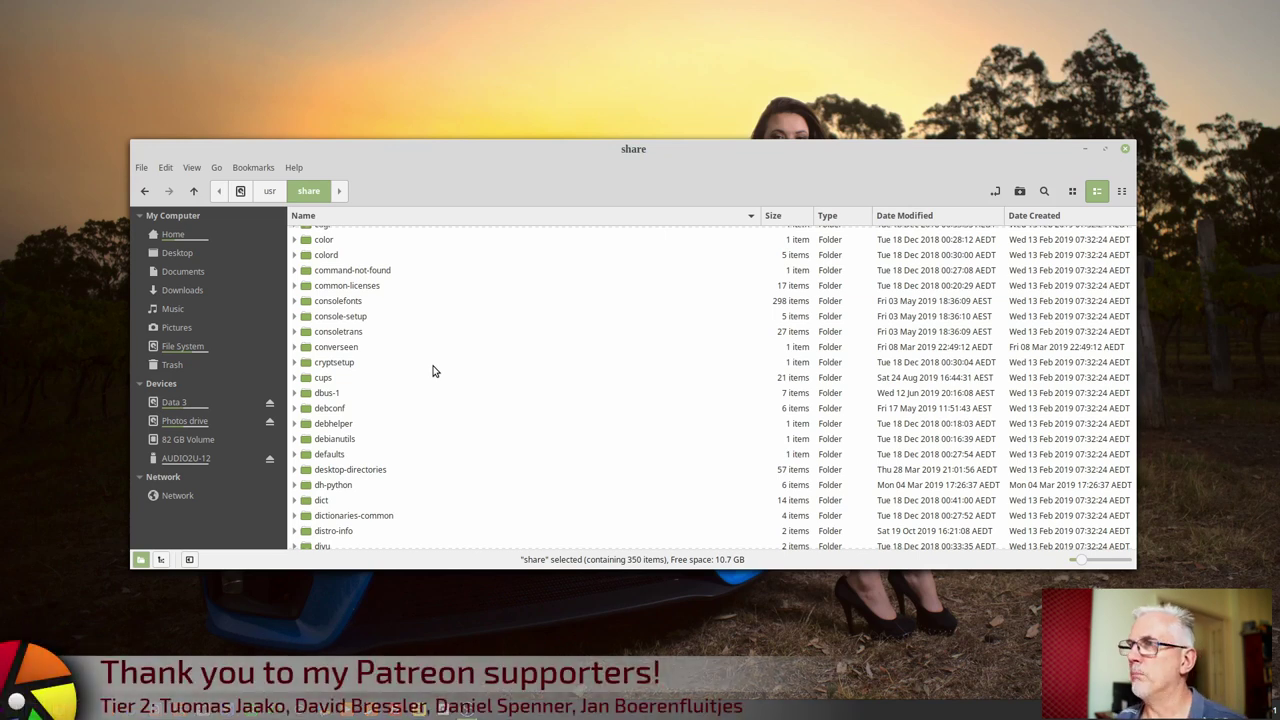
Step: Go to the themes folder at /opt/darktable3.0/share/darktable/themes, starting from the file system root
{"action": "left_click", "coordinate": [188, 346]}
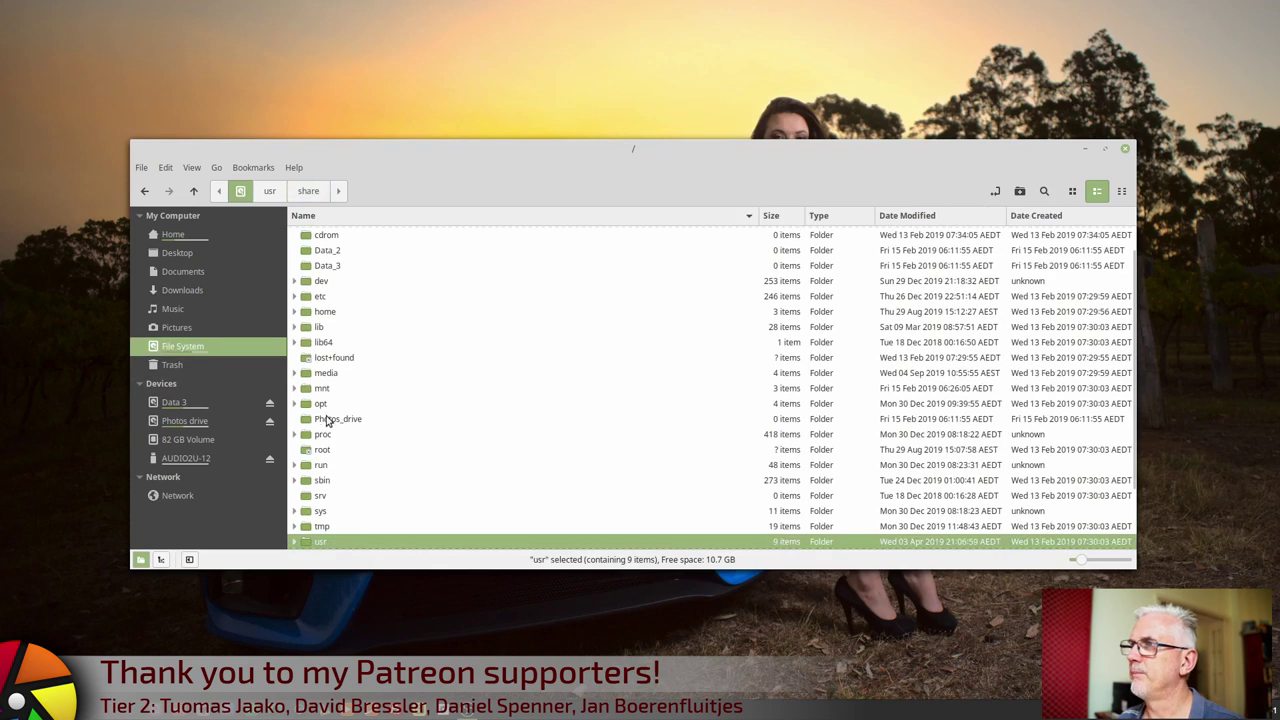
{"action": "double_click", "coordinate": [326, 404]}
{"action": "double_click", "coordinate": [332, 237]}
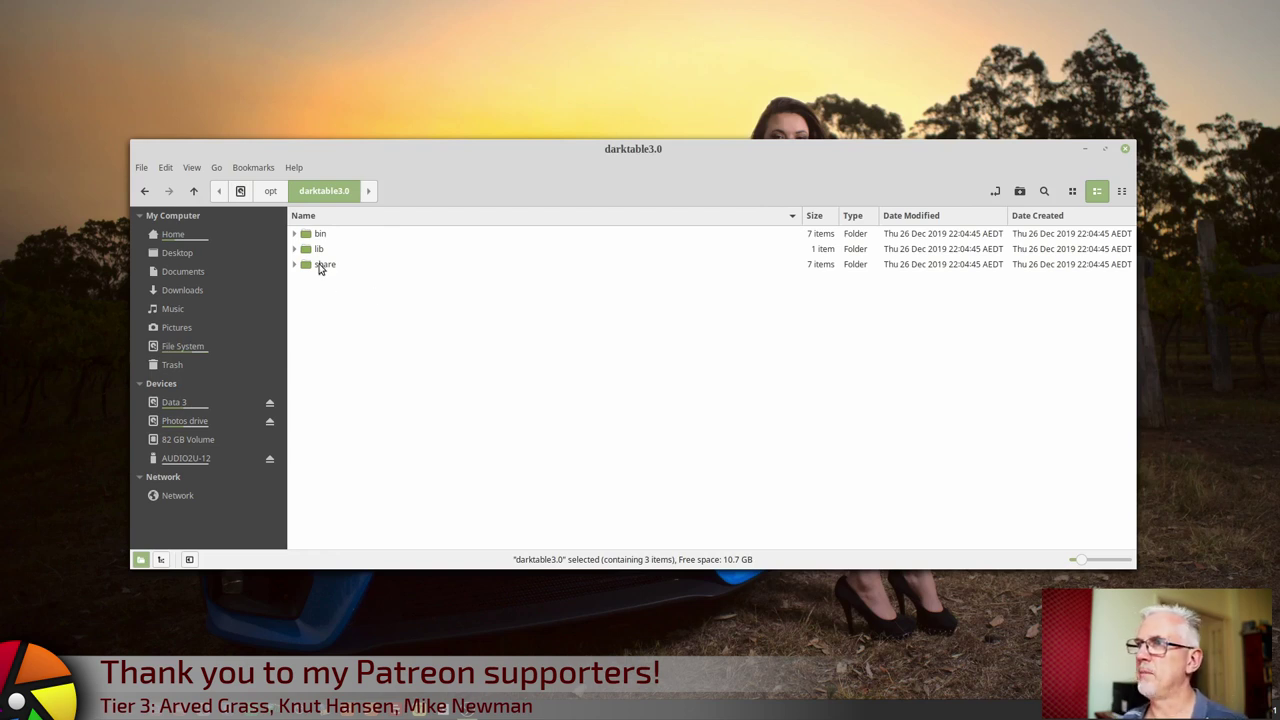
{"action": "double_click", "coordinate": [322, 264]}
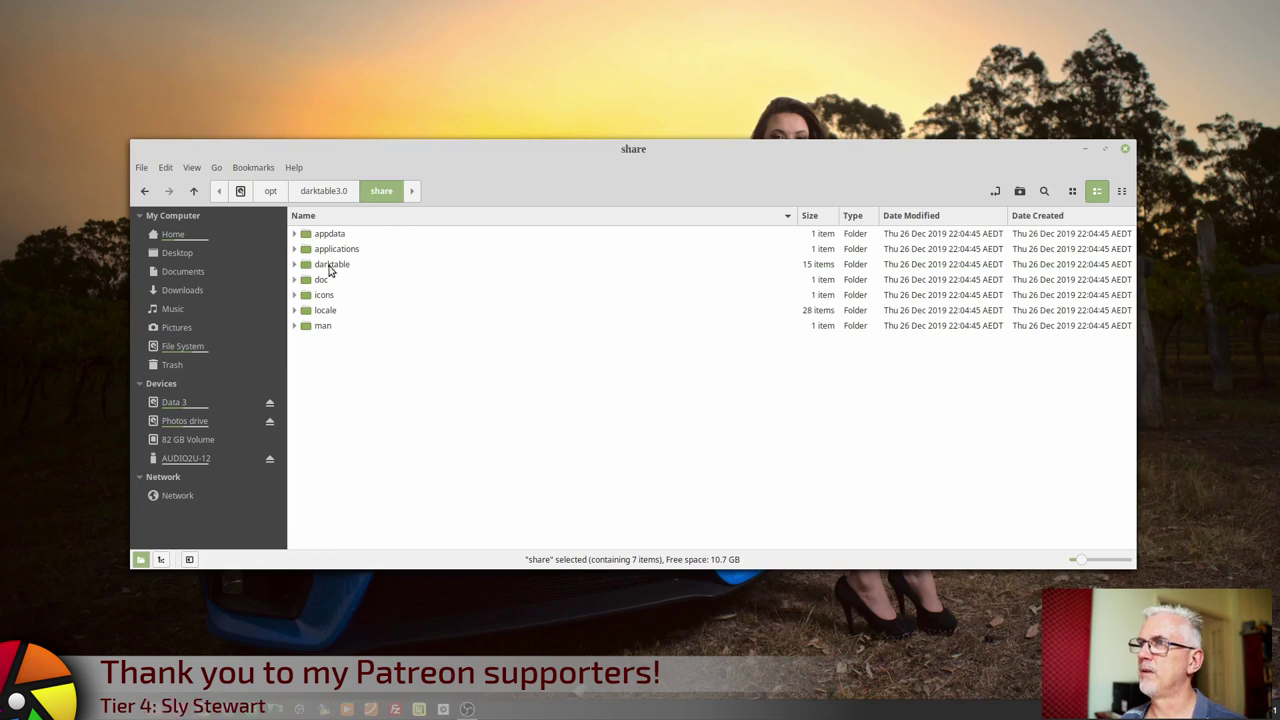
{"action": "double_click", "coordinate": [329, 266]}
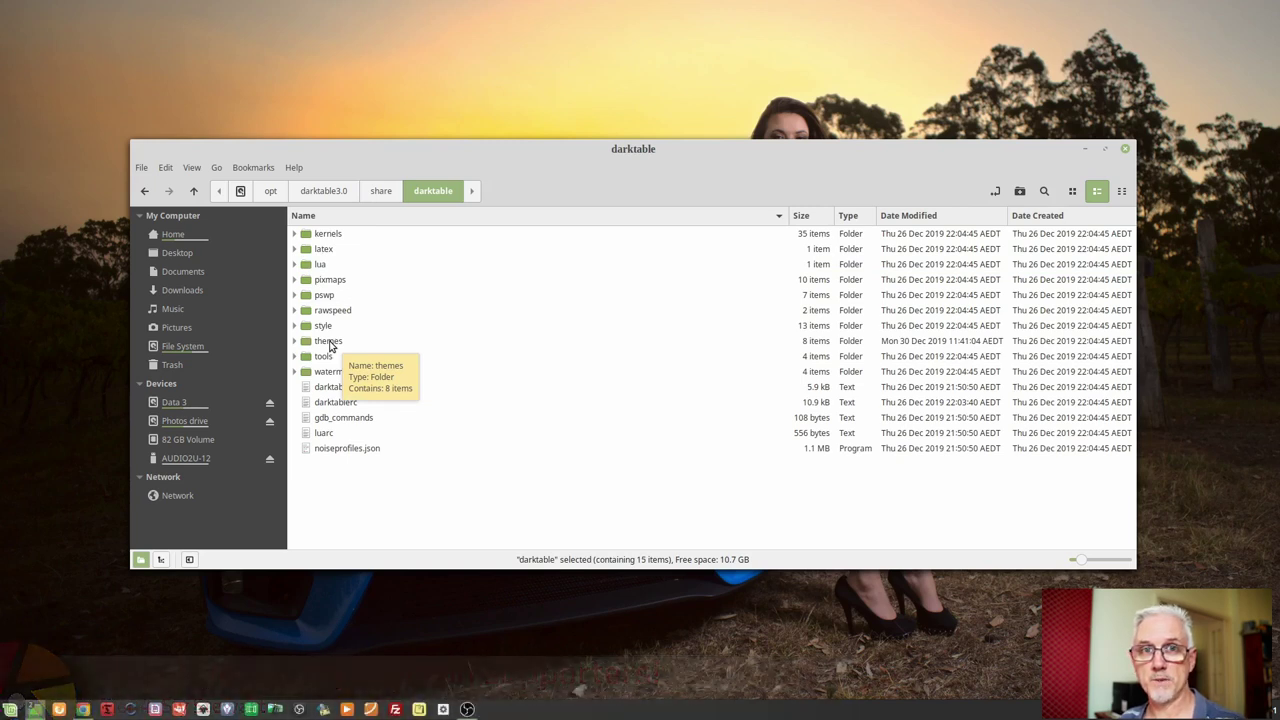
{"action": "double_click", "coordinate": [330, 344]}
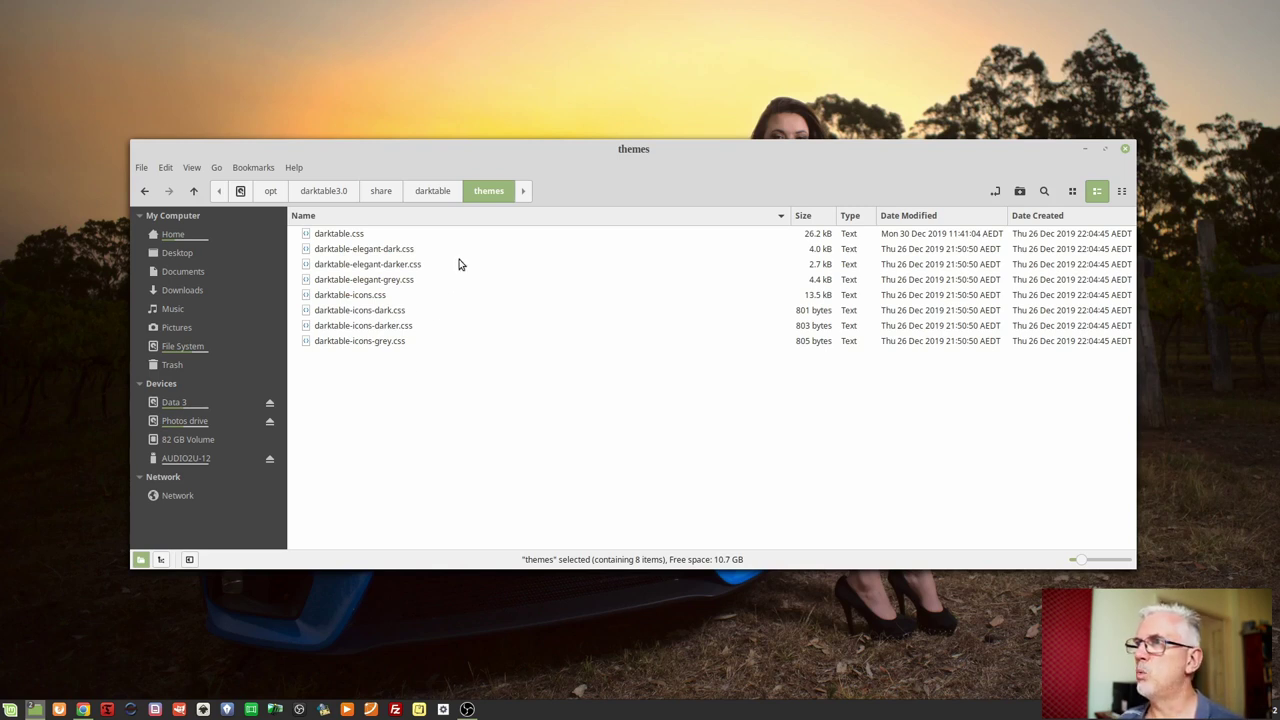
{"action": "left_click", "coordinate": [434, 193]}
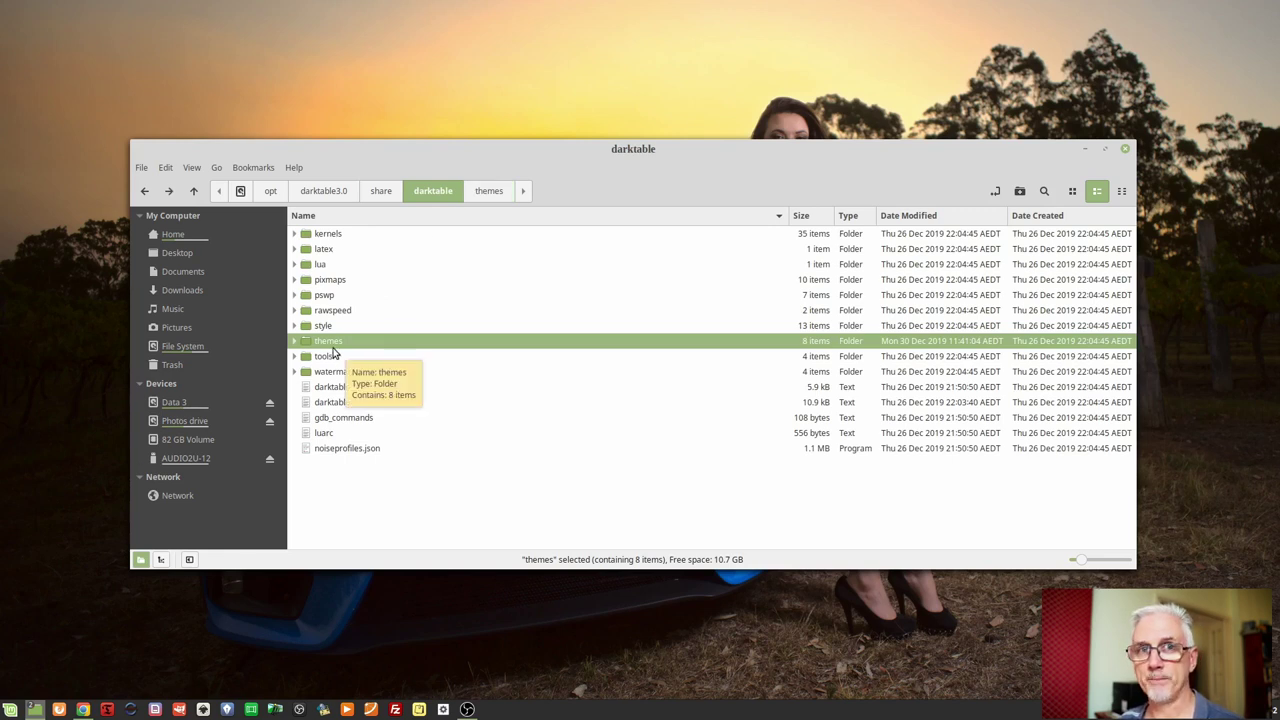
{"action": "double_click", "coordinate": [335, 344]}
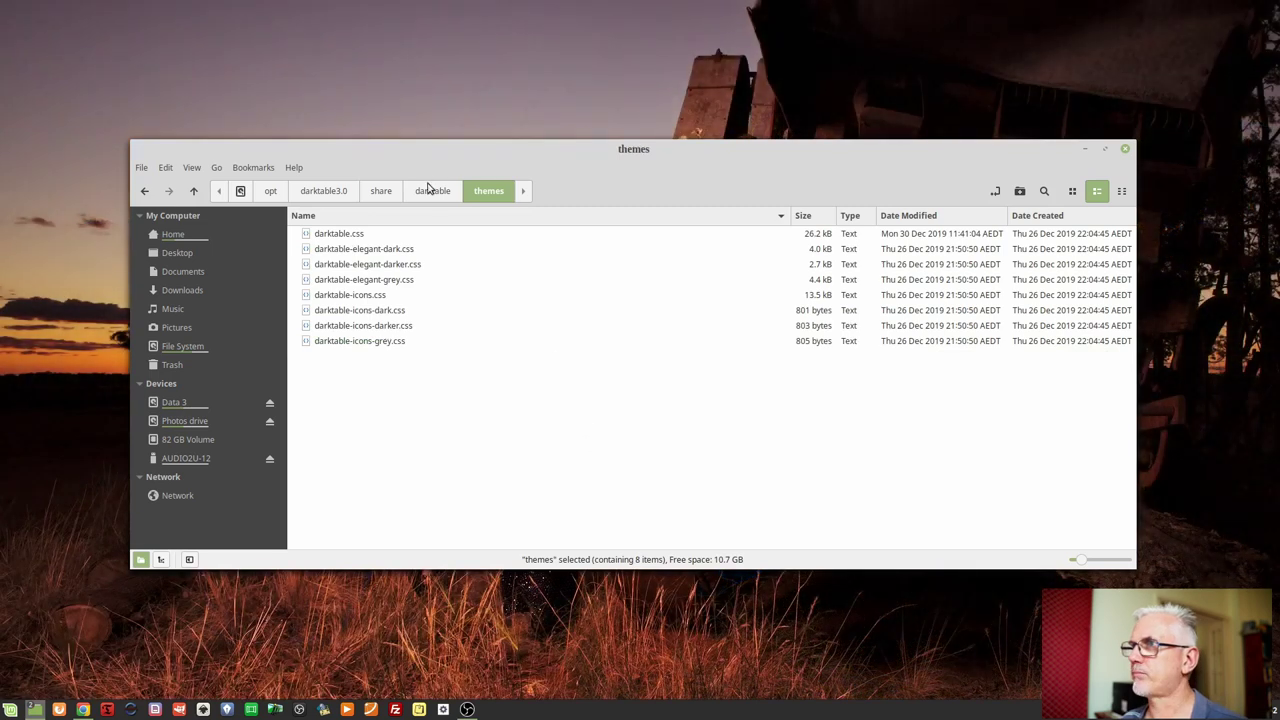
Step: Reopen the themes folder from its parent darktable folder with administrator privileges, authenticating with the account password
{"action": "left_click", "coordinate": [429, 190]}
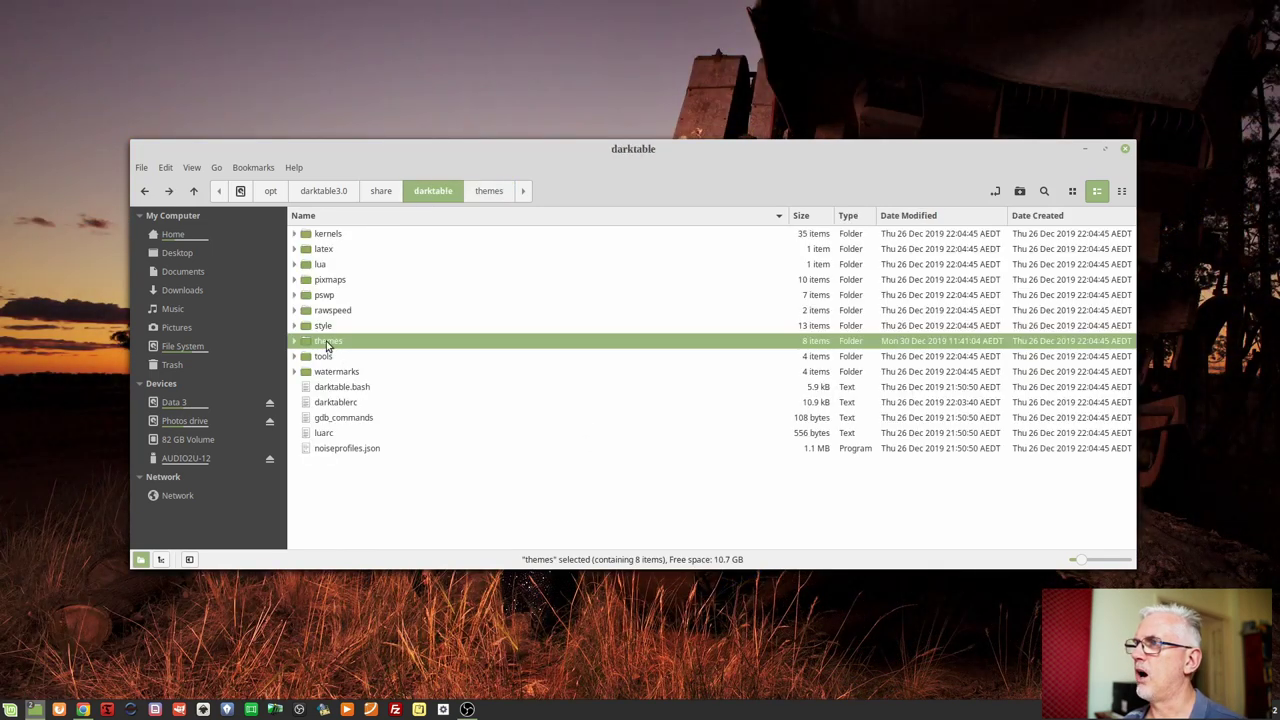
{"action": "right_click", "coordinate": [326, 343]}
{"action": "left_click", "coordinate": [385, 511]}
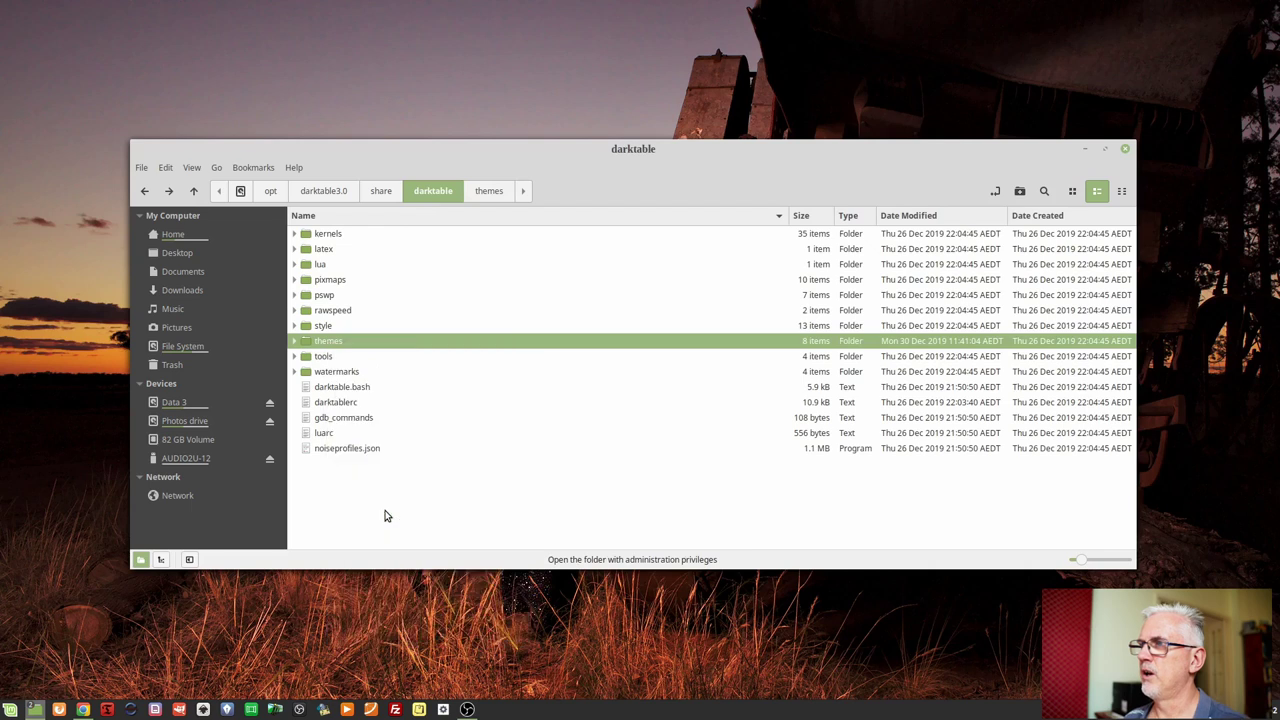
{"action": "type", "text": "*******"}
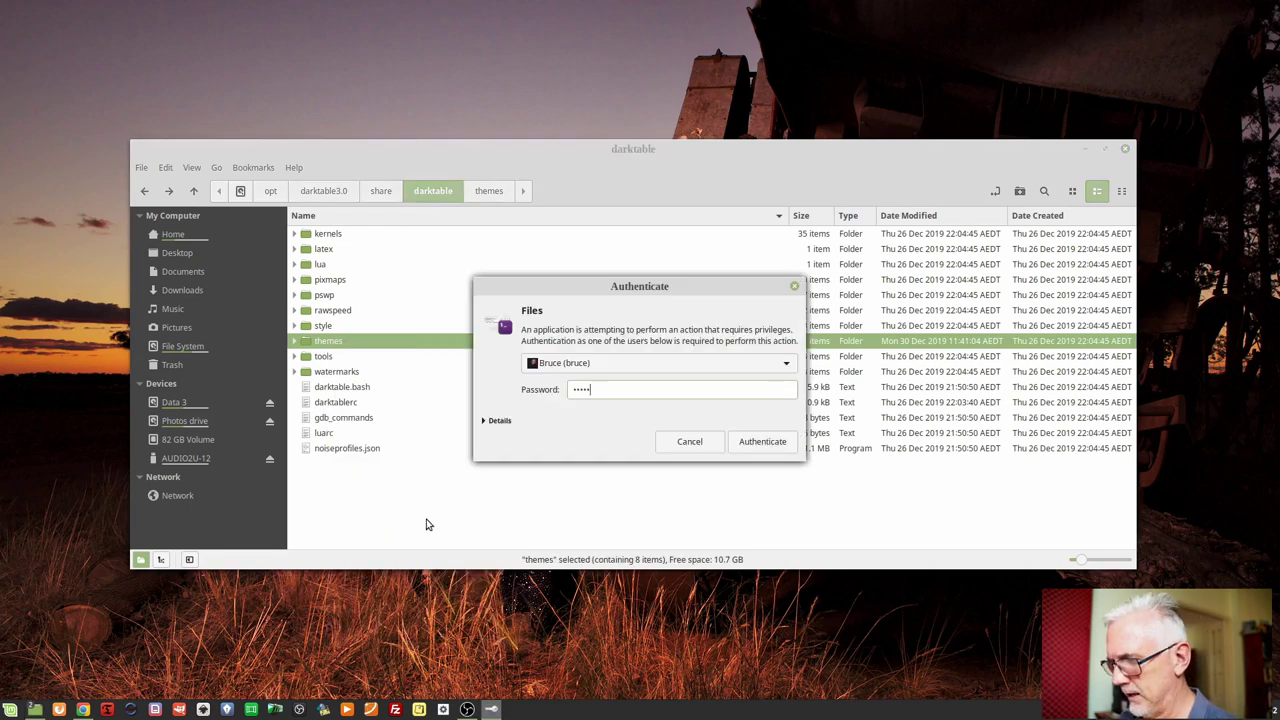
{"action": "key", "text": "Return"}
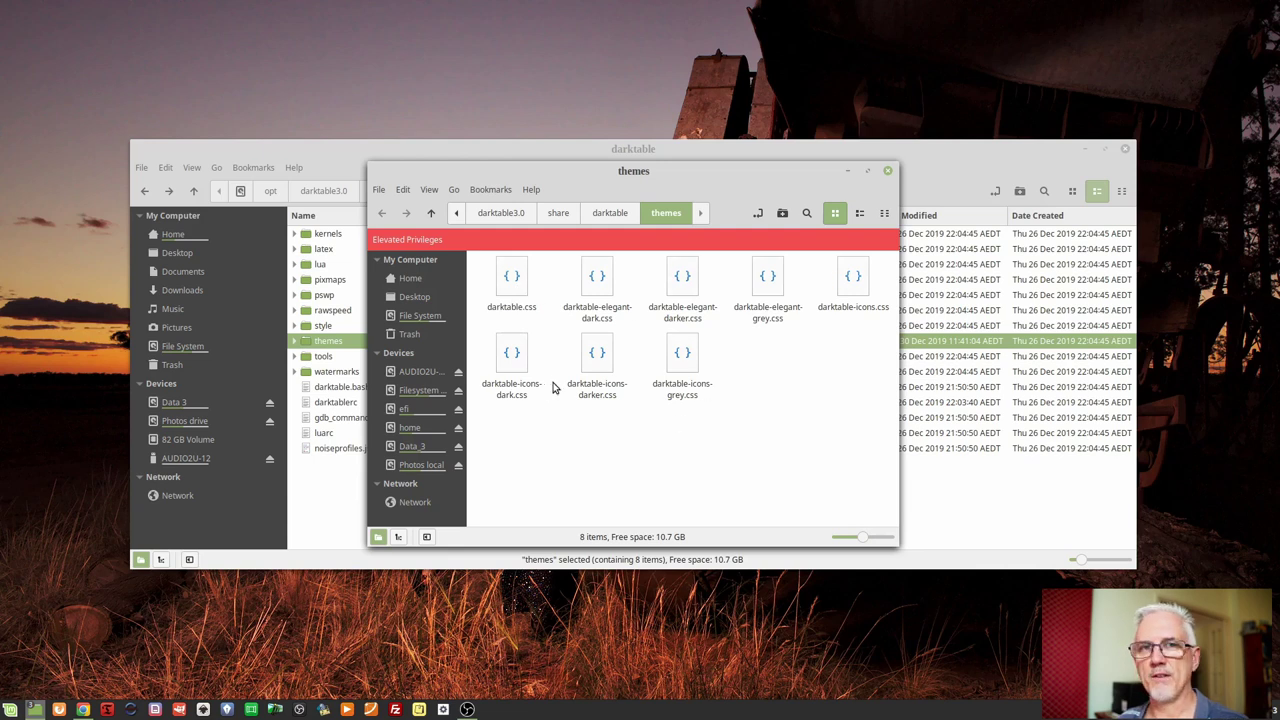
Step: Open darktable.css from the elevated themes window and locate the font-size line below the "Reset GTK defaults" comment
{"action": "left_click", "coordinate": [518, 291]}
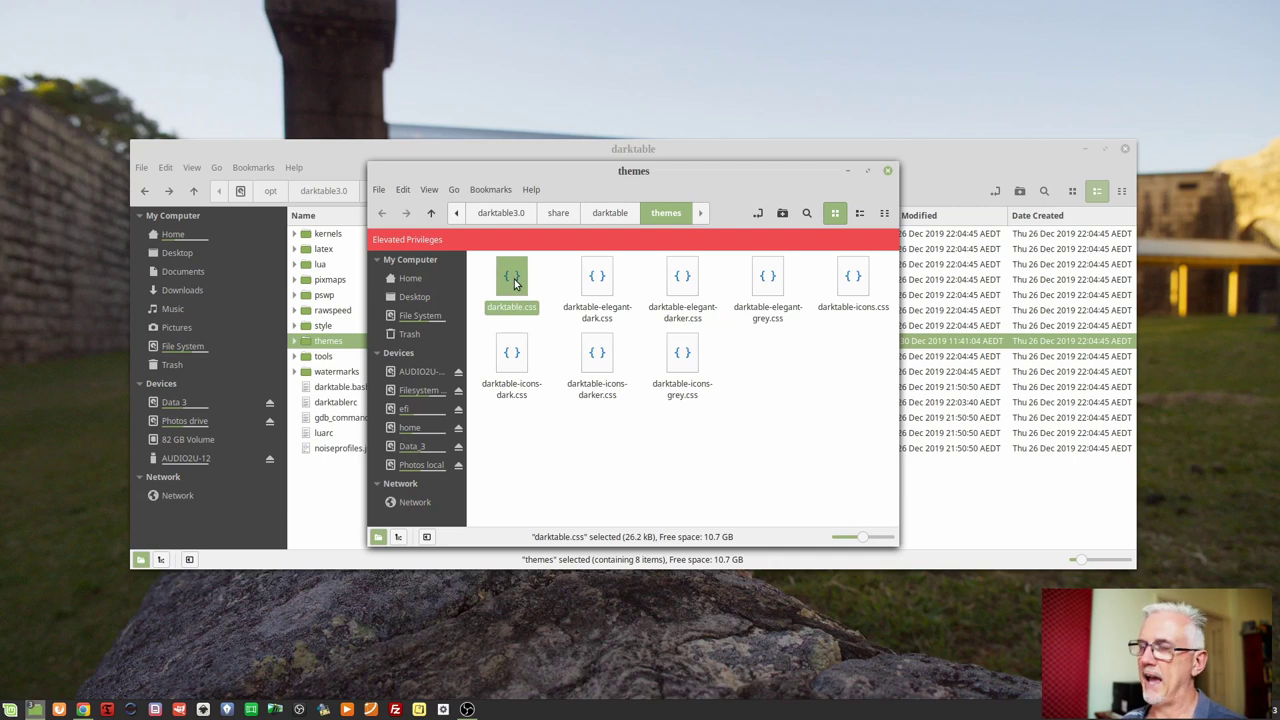
{"action": "double_click", "coordinate": [514, 279]}
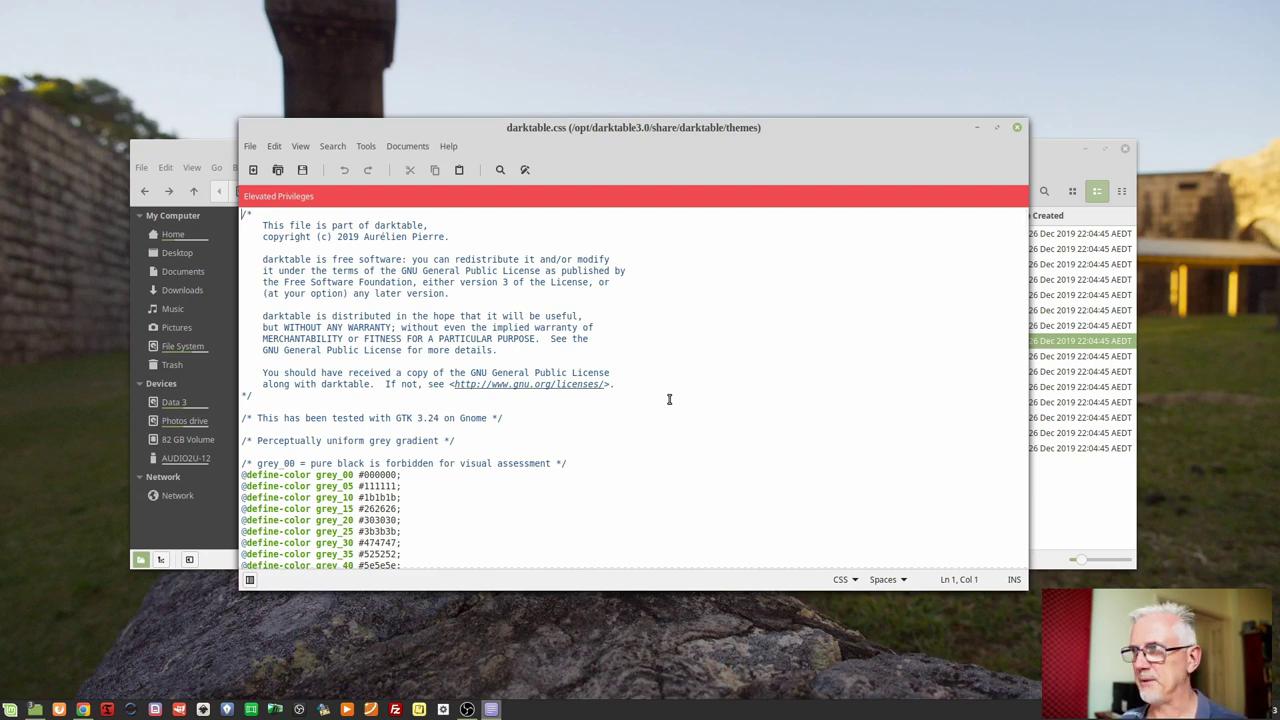
{"action": "scroll", "coordinate": [586, 391], "scroll_direction": "down", "scroll_amount": 20}
{"action": "scroll", "coordinate": [586, 391], "scroll_direction": "down", "scroll_amount": 20}
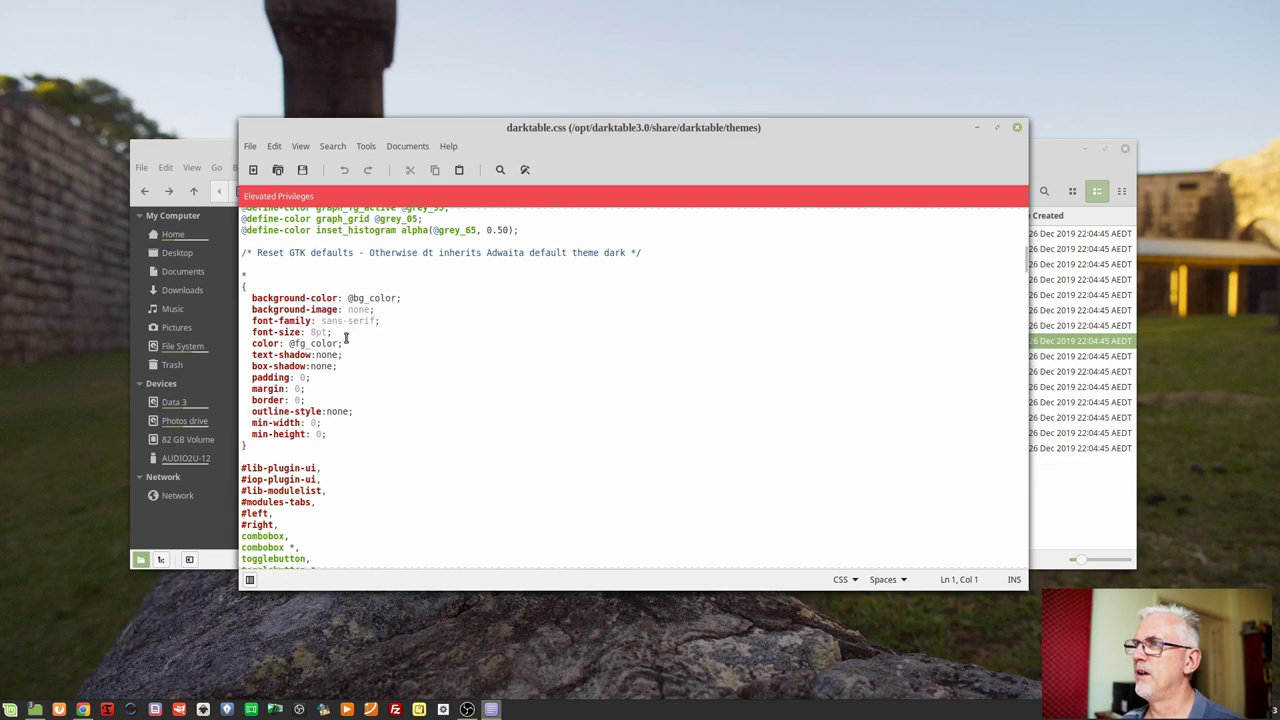
{"action": "left_click_drag", "start_coordinate": [343, 333], "coordinate": [252, 334]}
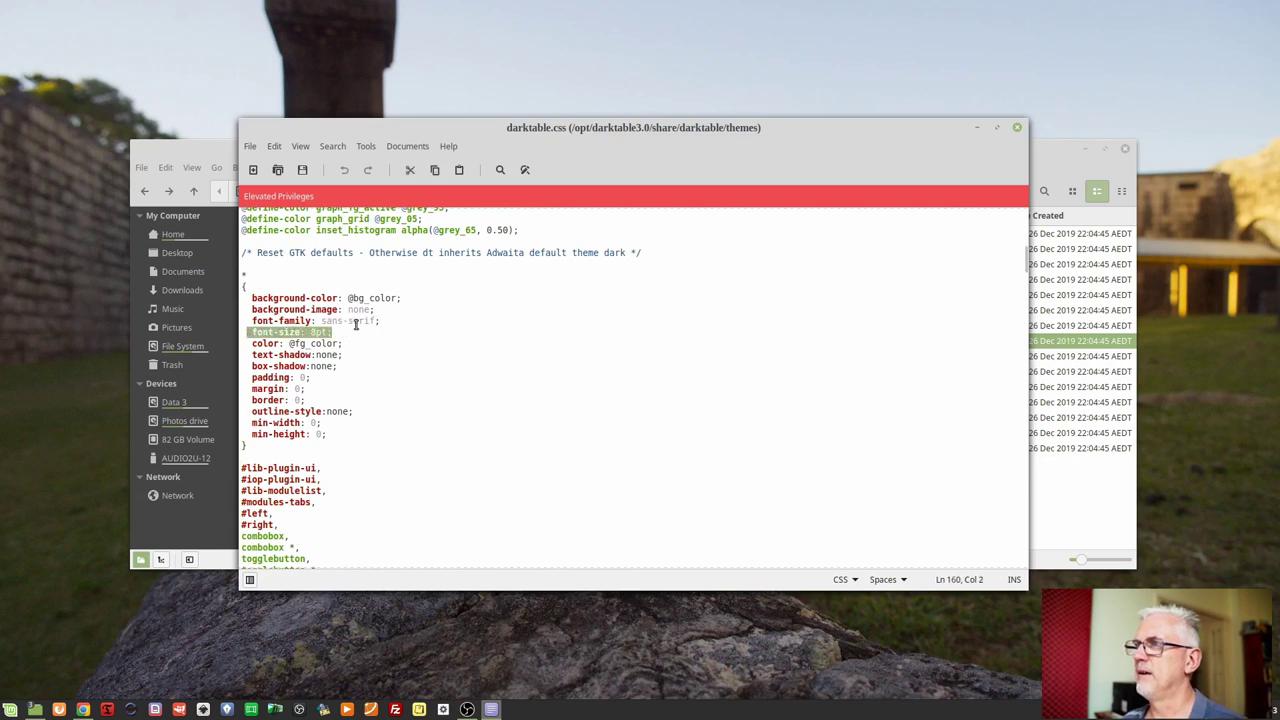
Step: Set the font-size value in the universal selector rule of darktable.css to 1em
{"action": "left_click", "coordinate": [345, 333]}
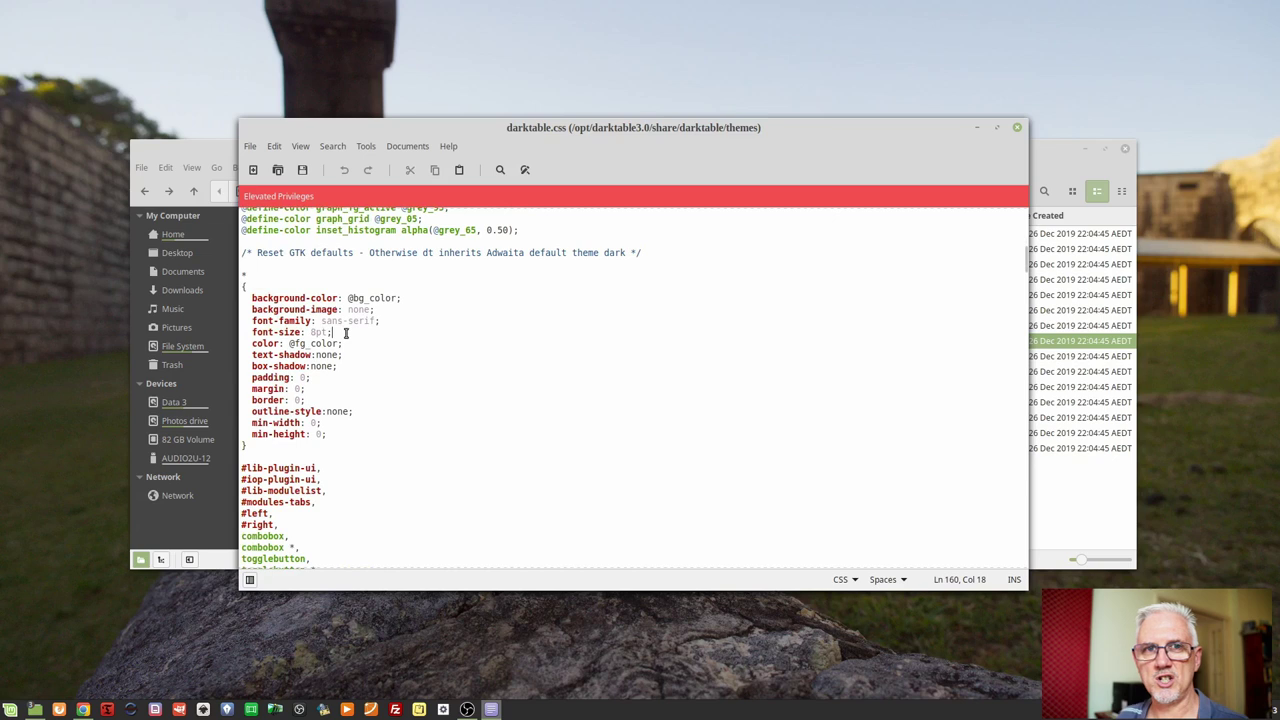
{"action": "key", "text": "Left"}
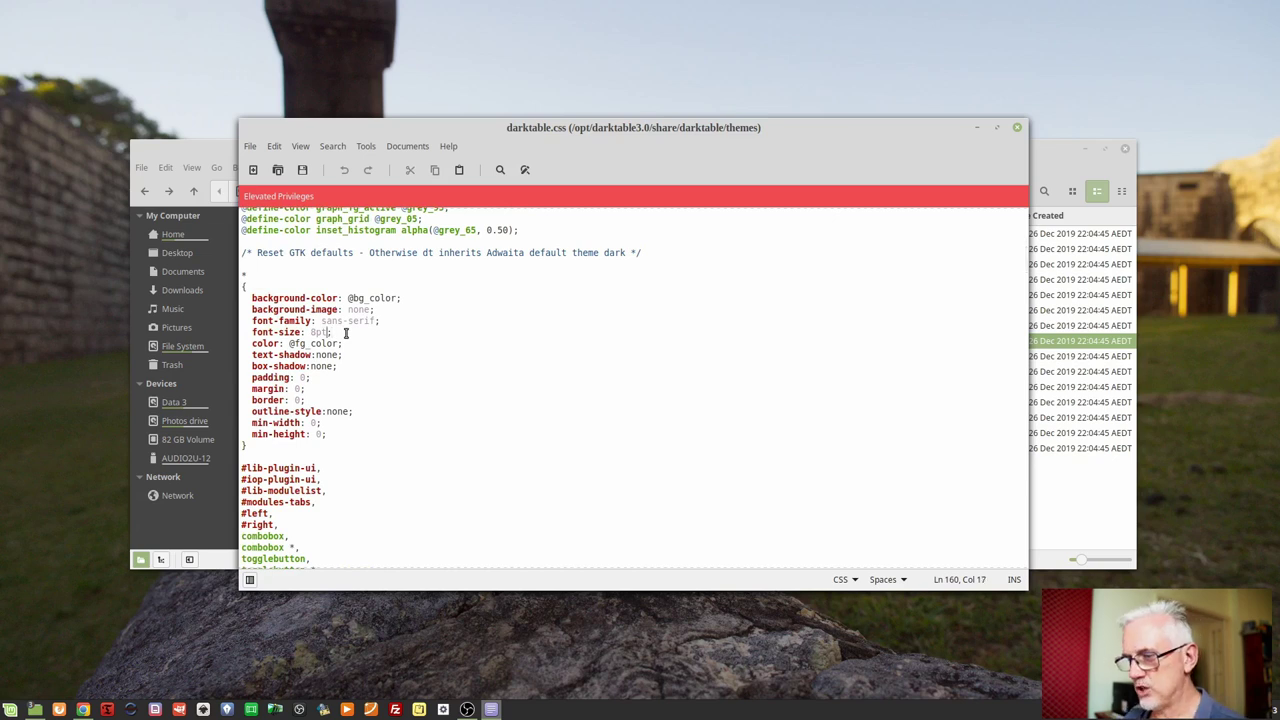
{"action": "key", "text": "shift+Left"}
{"action": "key", "text": "shift+Left"}
{"action": "key", "text": "shift+Left"}
{"action": "type", "text": "1em"}
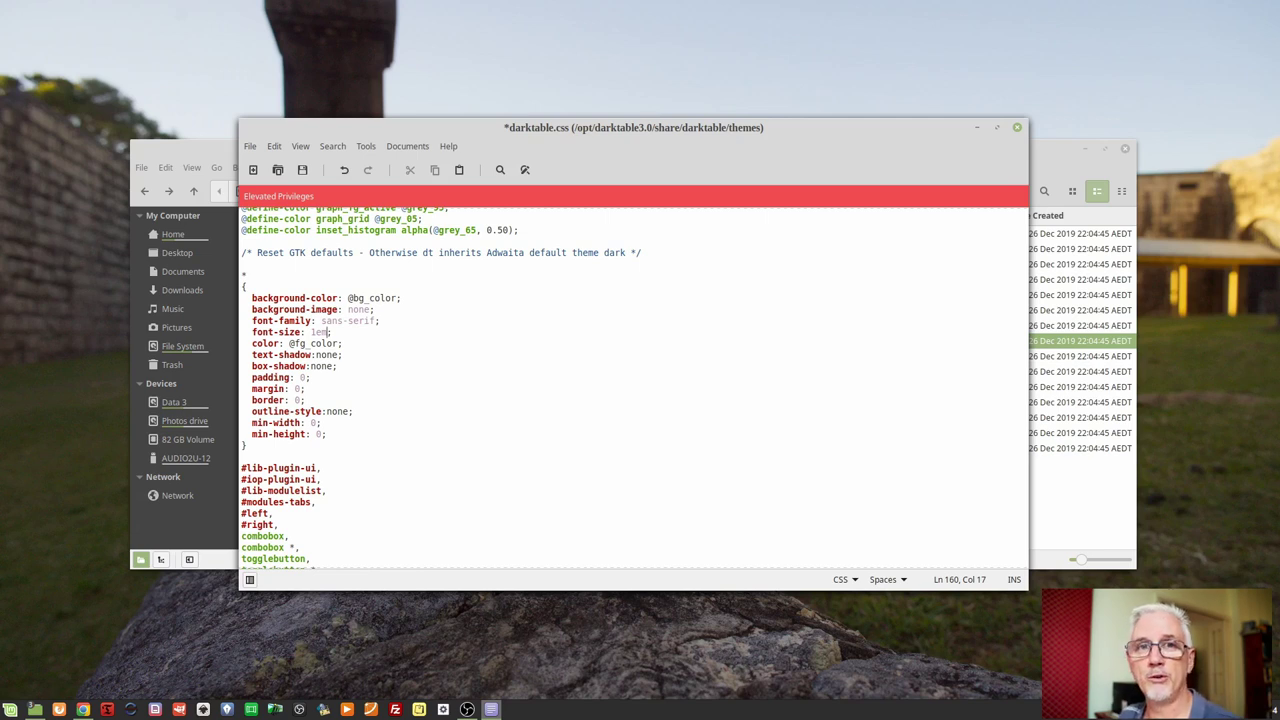
Step: Set the font-size value in the universal selector rule to 12pt
{"action": "key", "text": "shift+Left"}
{"action": "key", "text": "shift+Left"}
{"action": "key", "text": "shift+Left"}
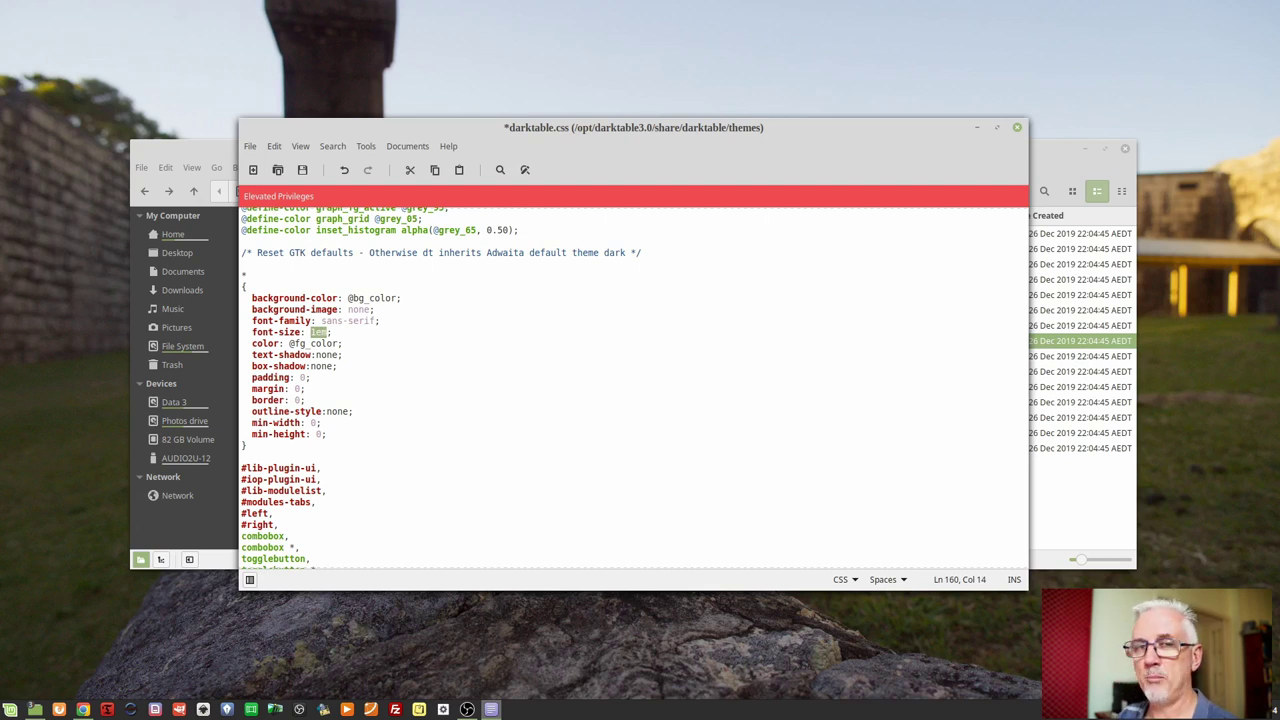
{"action": "type", "text": "12"}
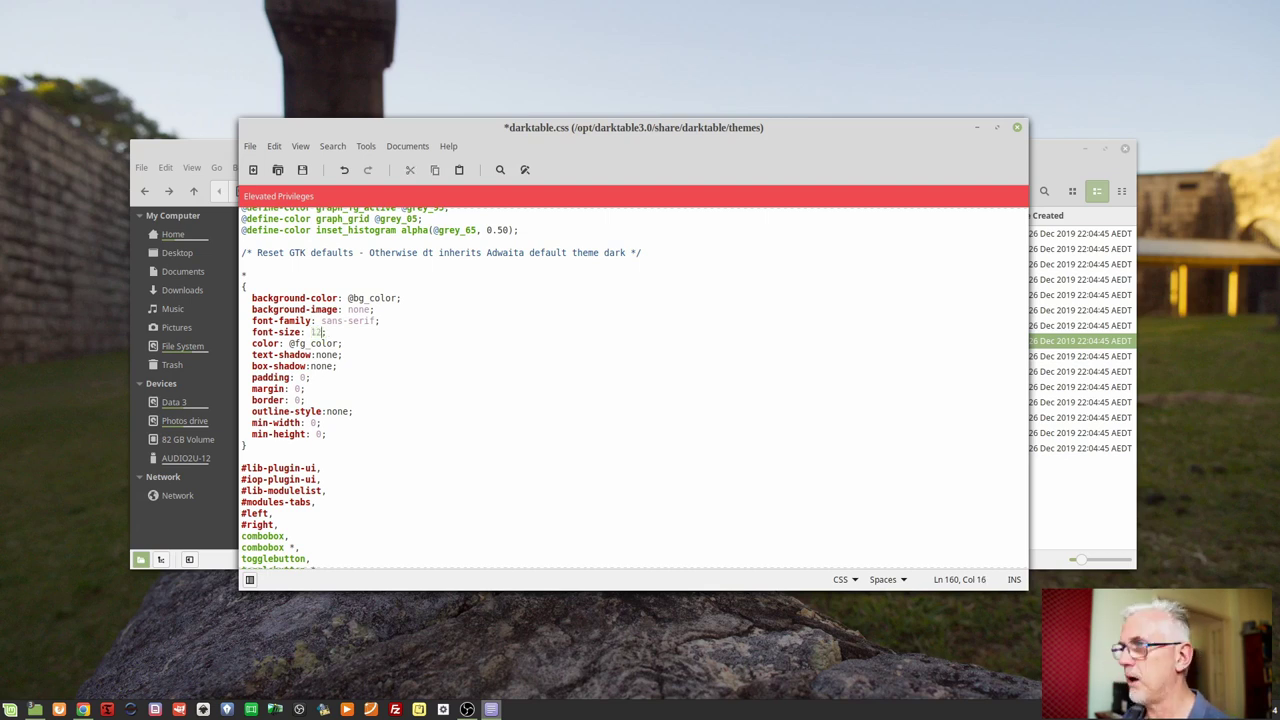
{"action": "type", "text": "pt"}
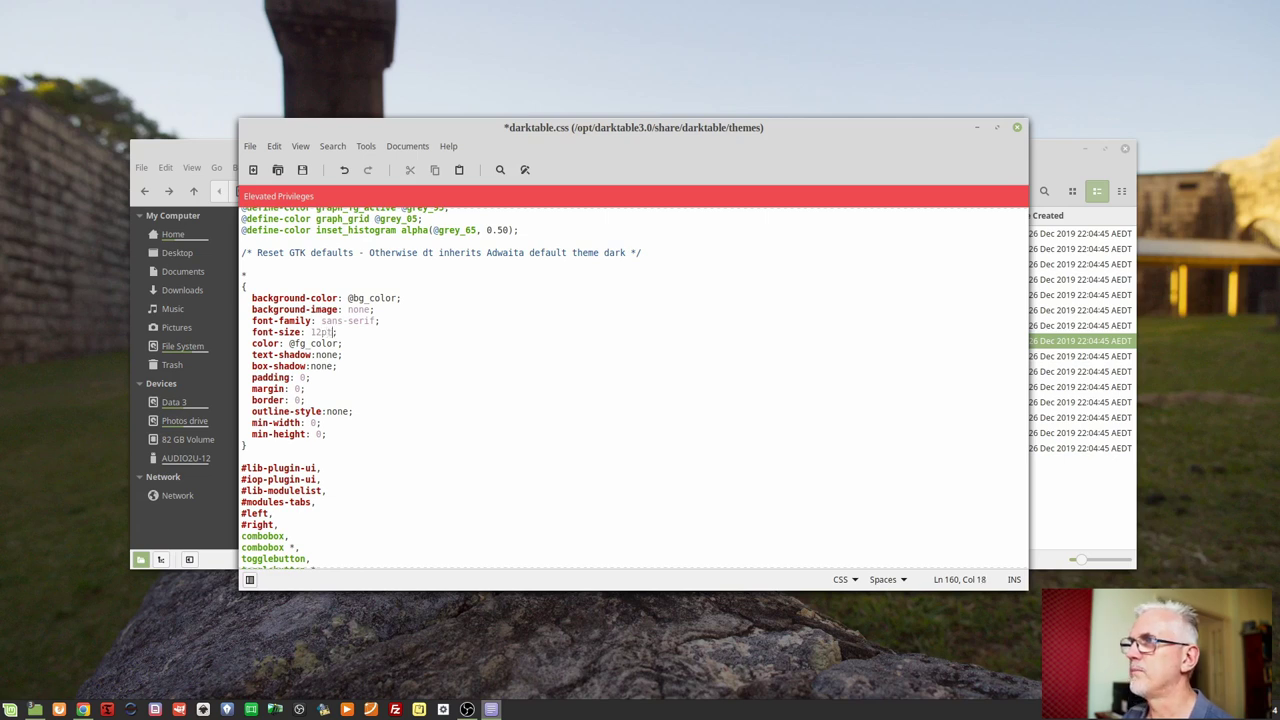